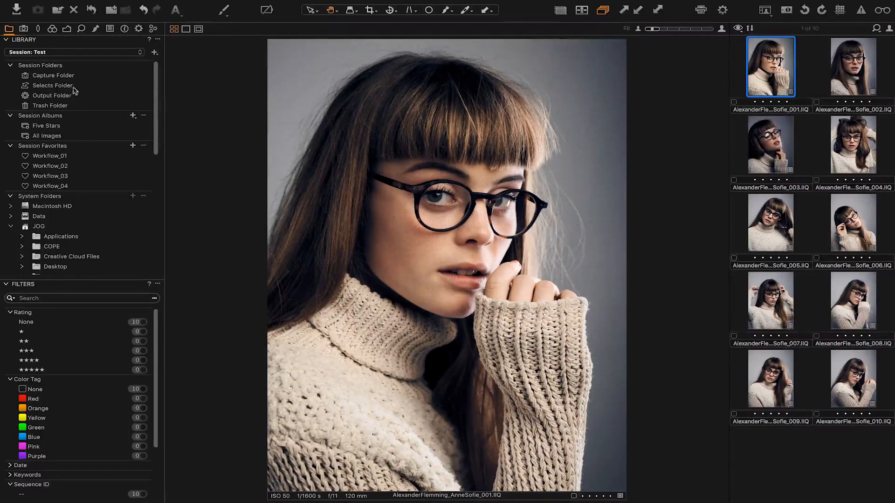
Look through the session's folders and albums, the file filters, and the tethered capture tools including the camera settings.
{"action": "scroll", "coordinate": [59, 87], "scroll_direction": "down", "scroll_amount": 5}
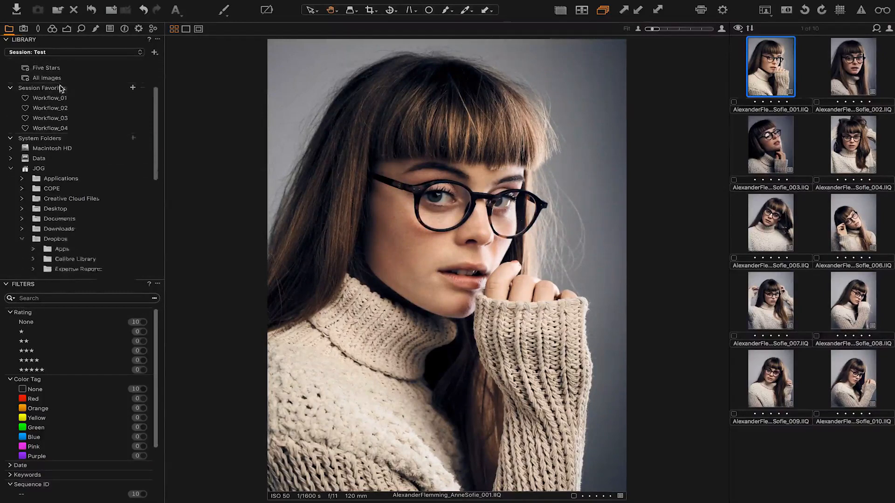
{"action": "scroll", "coordinate": [59, 87], "scroll_direction": "up", "scroll_amount": 5}
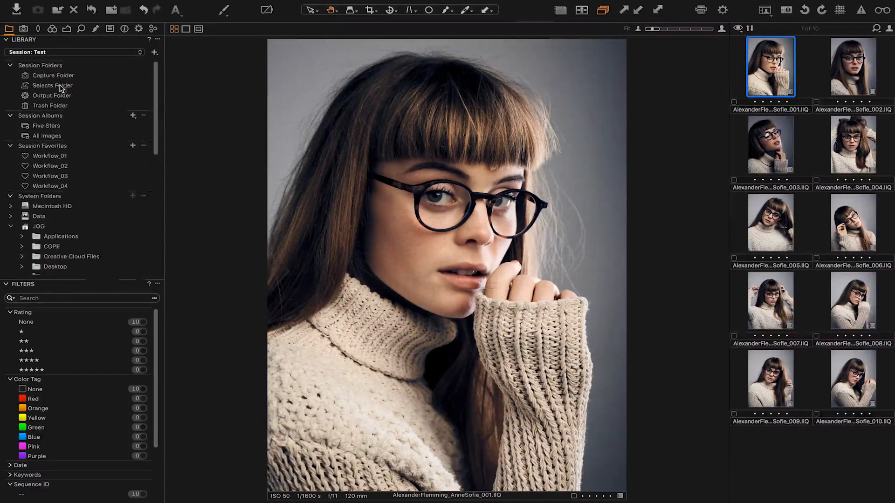
{"action": "left_click", "coordinate": [23, 29]}
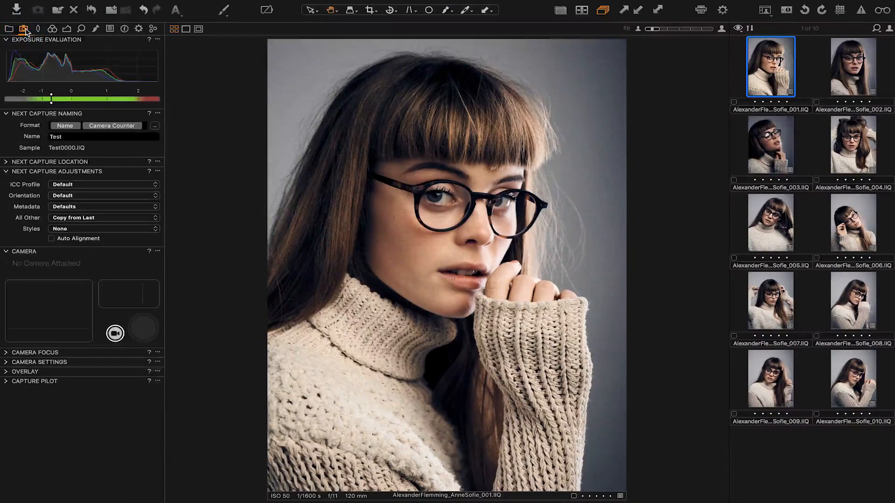
{"action": "left_click", "coordinate": [5, 364]}
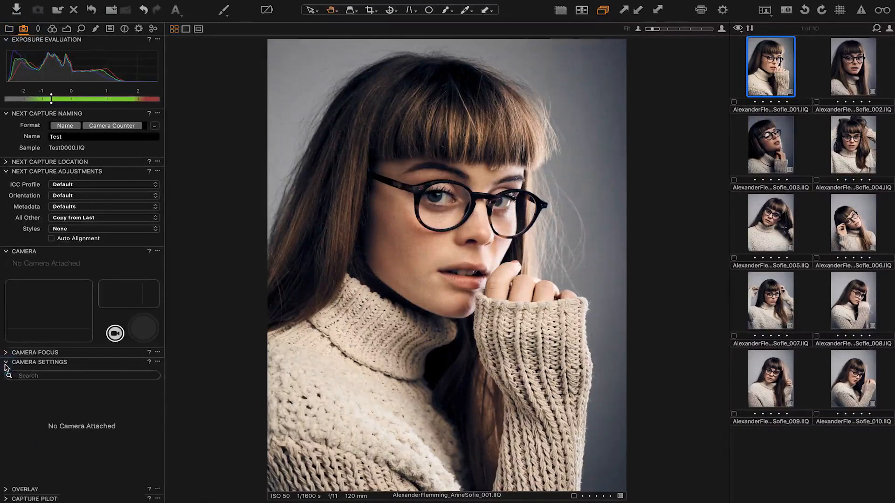
Review the lens, color, exposure, details, local adjustment, styles, metadata, output and batch tools one after another.
{"action": "left_click", "coordinate": [39, 30]}
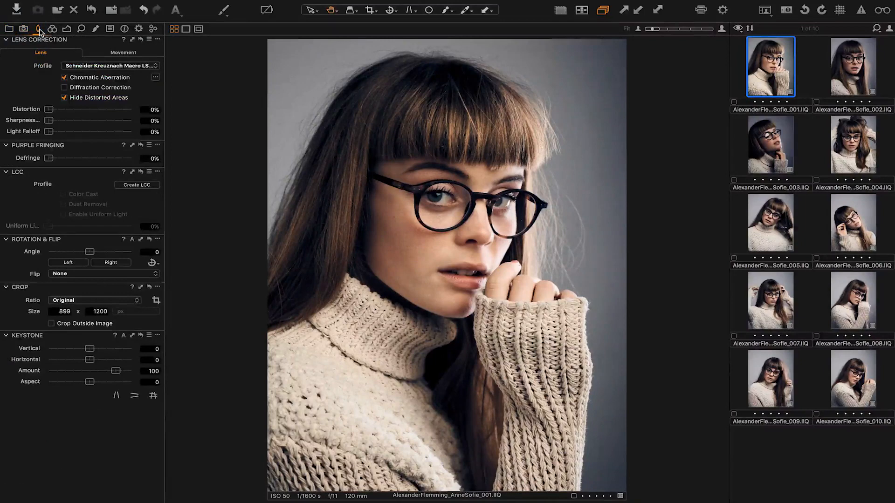
{"action": "left_click", "coordinate": [52, 29]}
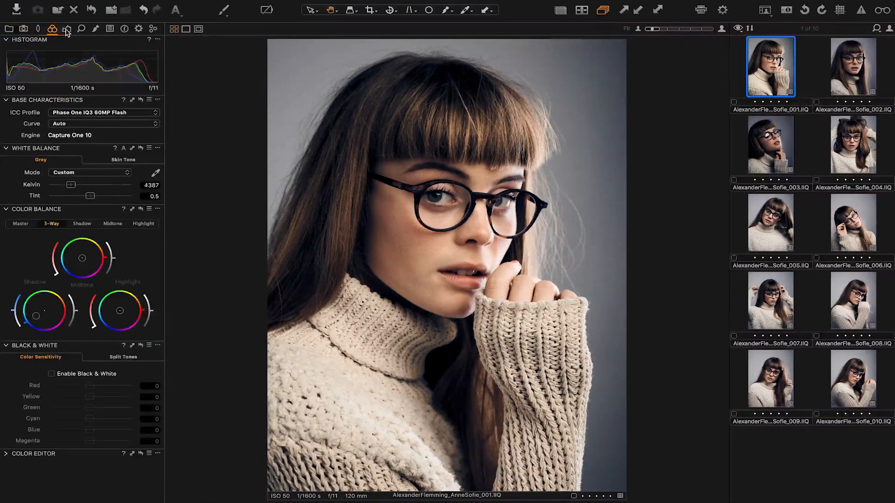
{"action": "left_click", "coordinate": [66, 29]}
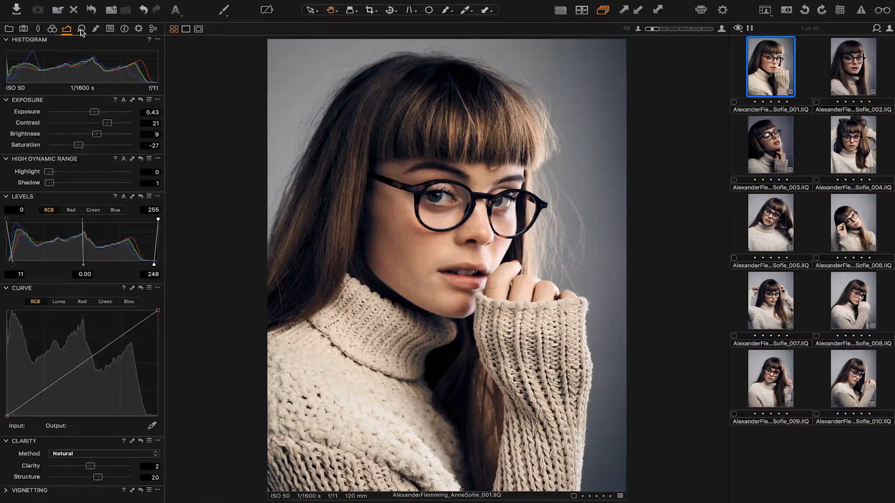
{"action": "left_click", "coordinate": [81, 29]}
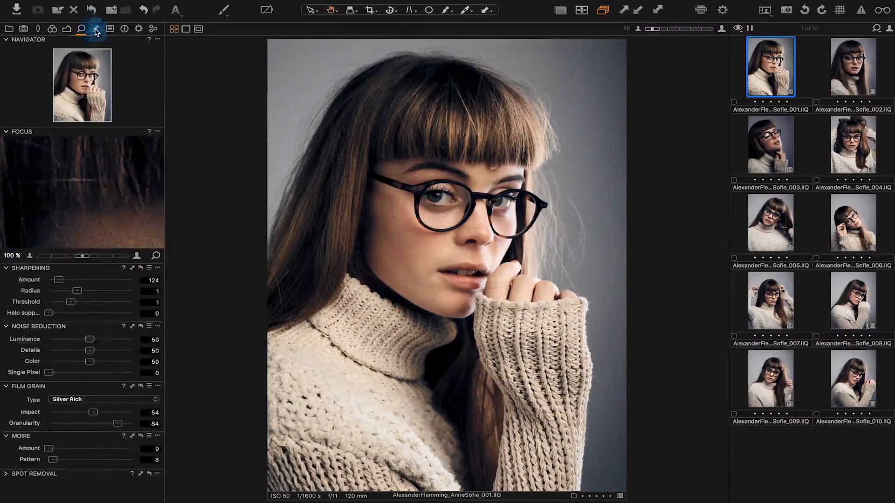
{"action": "left_click", "coordinate": [95, 30]}
{"action": "left_click", "coordinate": [110, 30]}
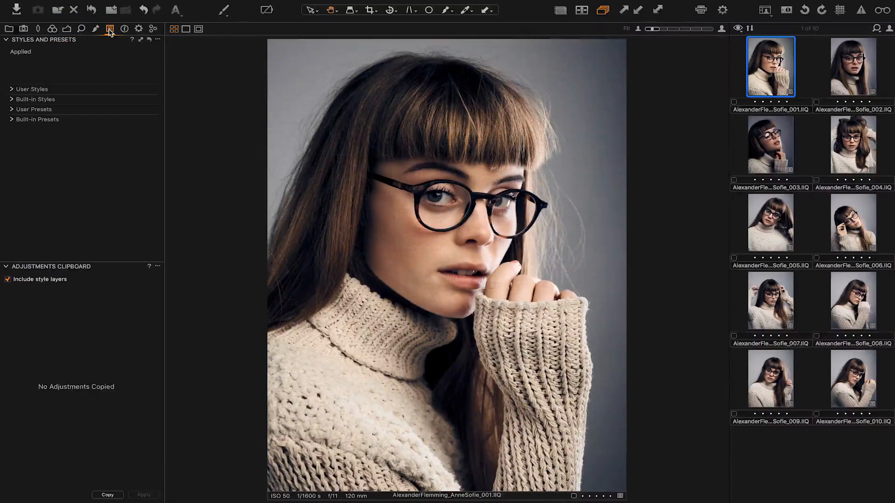
{"action": "left_click", "coordinate": [124, 29]}
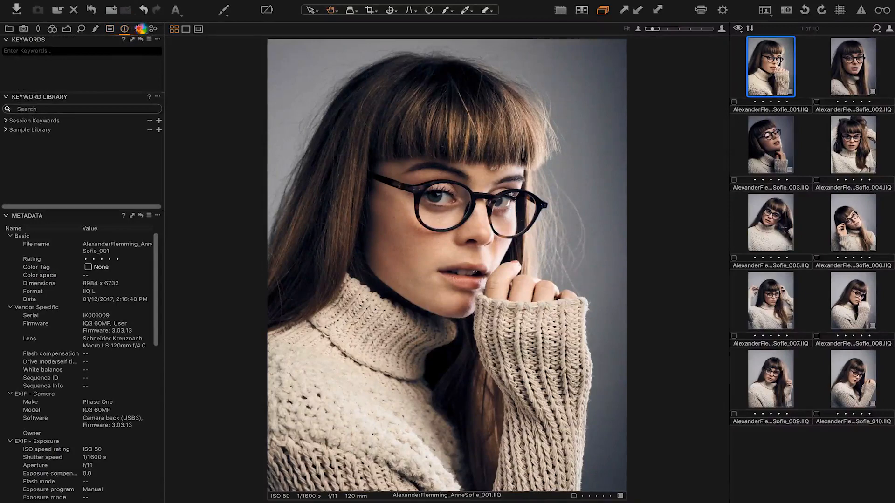
{"action": "left_click", "coordinate": [139, 29]}
{"action": "left_click", "coordinate": [152, 29]}
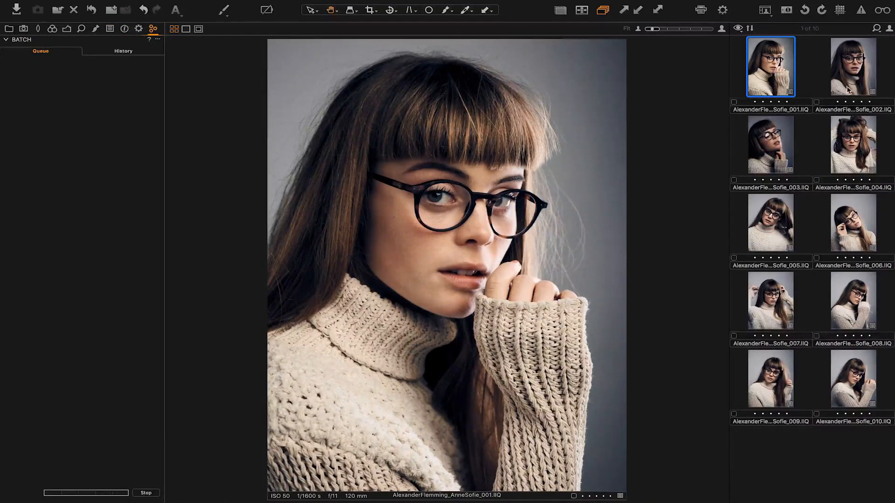
Show the image browser as a file list, and return it to the thumbnail grid.
{"action": "left_click", "coordinate": [738, 28]}
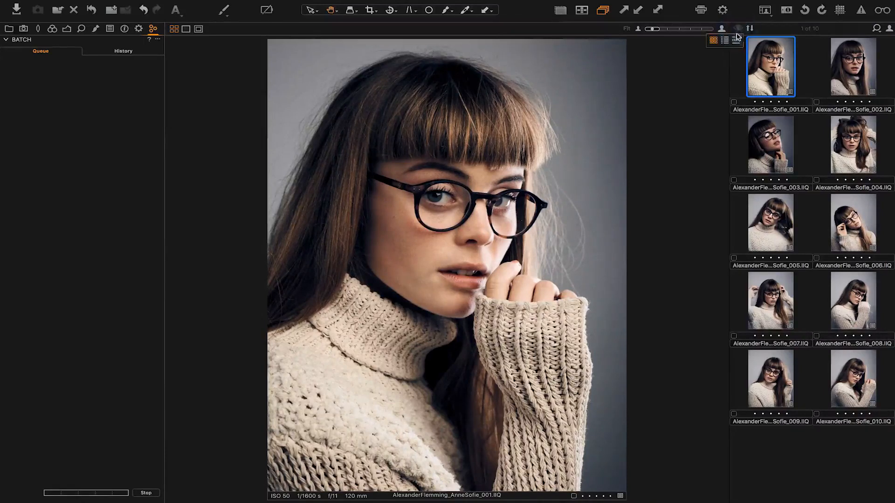
{"action": "left_click", "coordinate": [727, 41]}
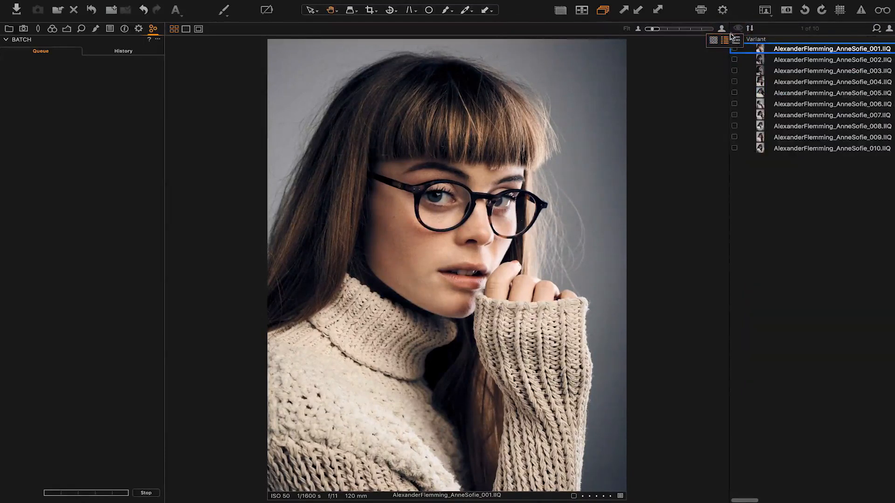
{"action": "left_click", "coordinate": [714, 40]}
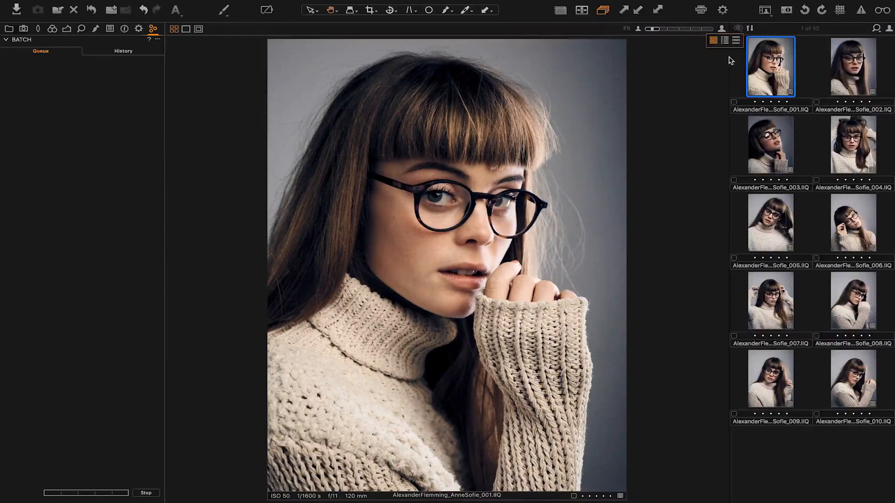
Widen the image browser slightly and try the thumbnail size control.
{"action": "mouse_move", "coordinate": [727, 57]}
{"action": "left_mouse_down"}
{"action": "mouse_move", "coordinate": [658, 57]}
{"action": "mouse_move", "coordinate": [721, 56]}
{"action": "left_mouse_up"}
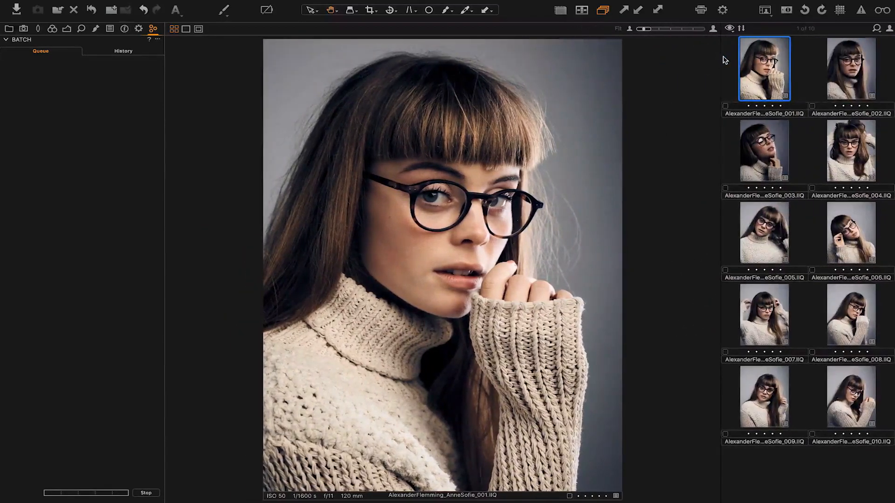
{"action": "left_click", "coordinate": [889, 29]}
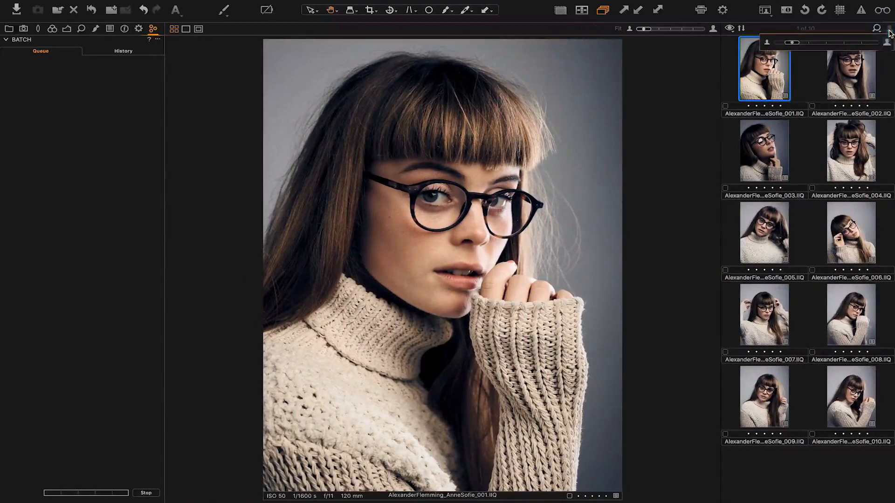
{"action": "mouse_move", "coordinate": [791, 42]}
{"action": "left_mouse_down"}
{"action": "mouse_move", "coordinate": [838, 44]}
{"action": "mouse_move", "coordinate": [793, 43]}
{"action": "left_mouse_up"}
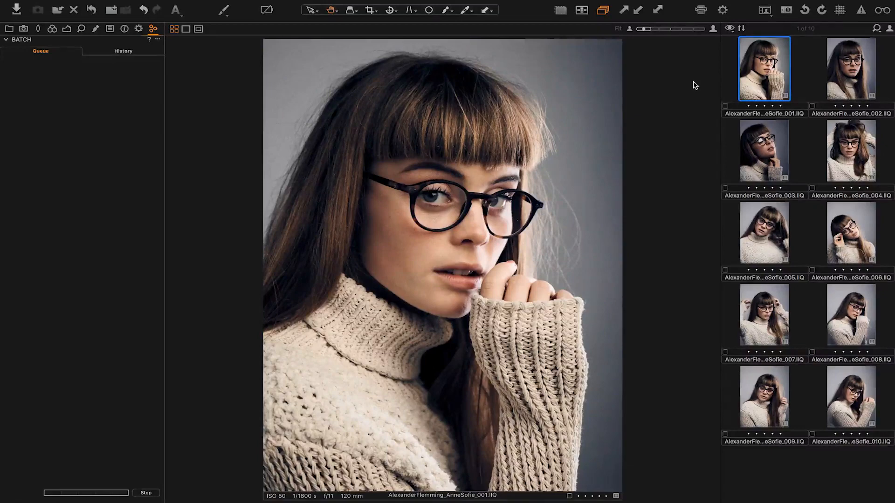
Inspect the first portrait at 100% magnification and return it to the fitted view.
{"action": "left_click", "coordinate": [714, 29]}
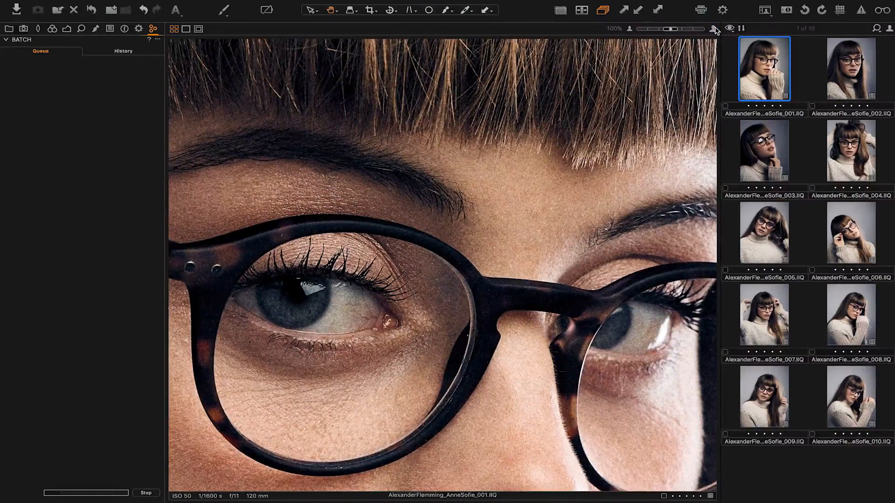
{"action": "left_click", "coordinate": [629, 28]}
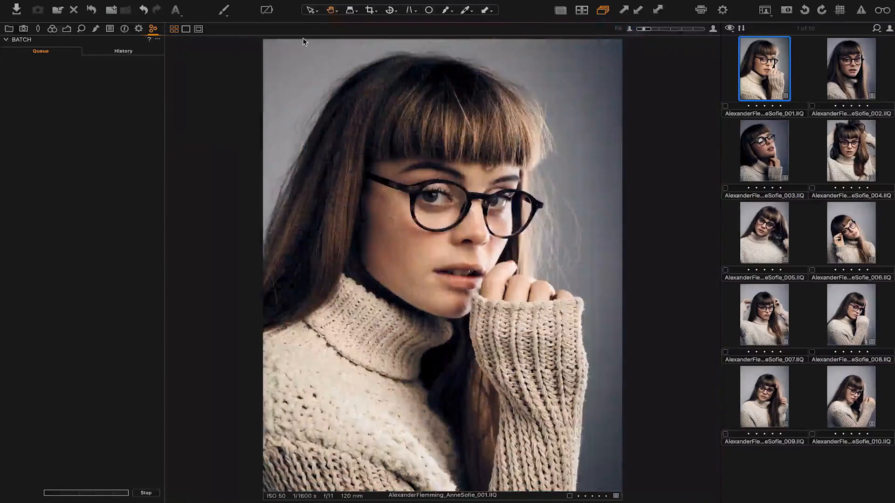
Compare the first four portraits in multi view and primary-only view, and try the proof margin on the first one.
{"action": "left_click", "coordinate": [851, 150], "text": "shift"}
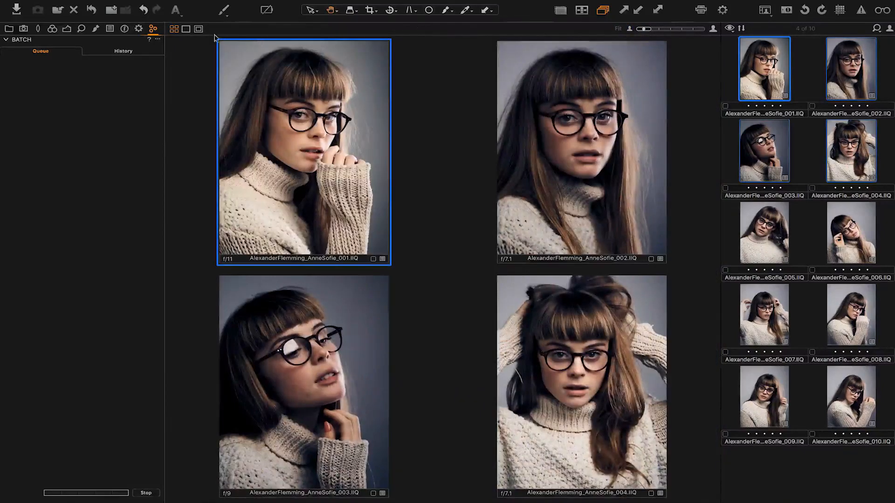
{"action": "left_click", "coordinate": [186, 29]}
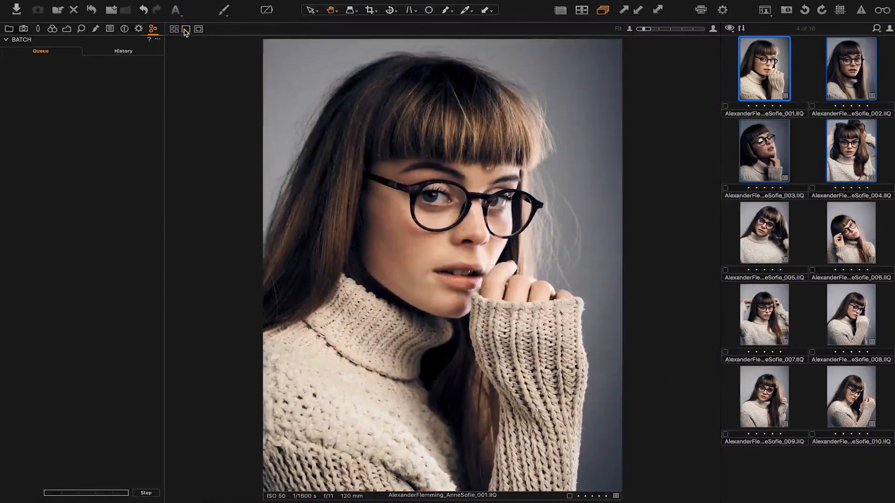
{"action": "left_click", "coordinate": [176, 30]}
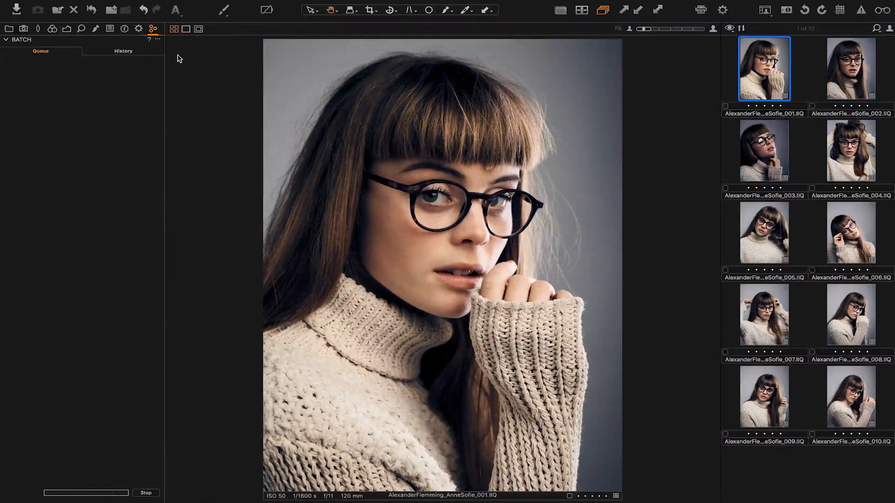
{"action": "left_click", "coordinate": [198, 29]}
{"action": "left_click", "coordinate": [198, 30]}
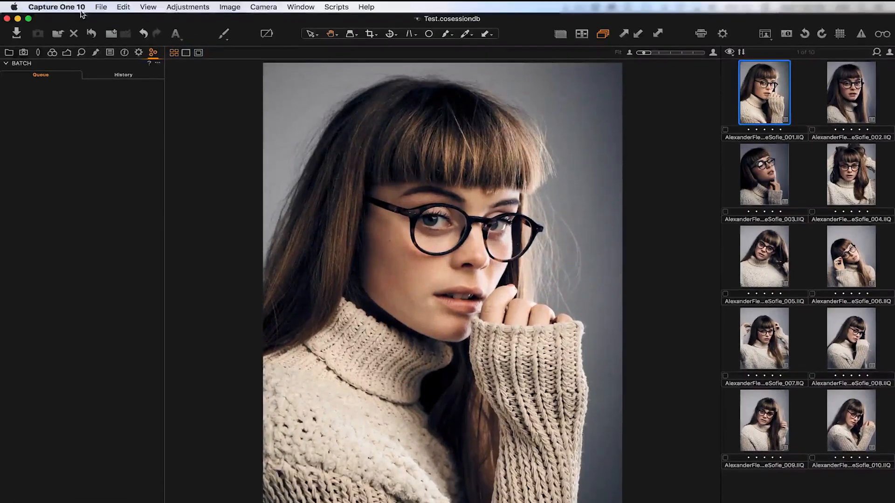
In the application preferences, slightly reduce the margin around the image in the viewer.
{"action": "left_click", "coordinate": [51, 7]}
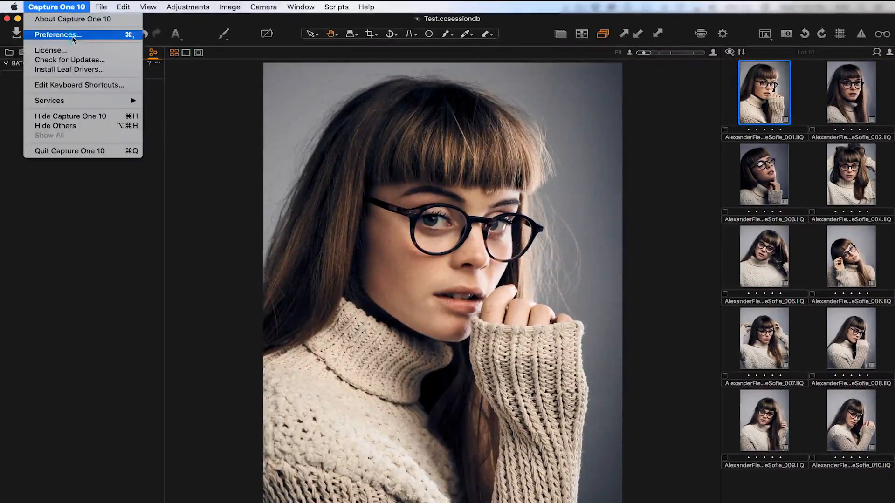
{"action": "left_click", "coordinate": [58, 34]}
{"action": "mouse_move", "coordinate": [530, 89]}
{"action": "left_mouse_down"}
{"action": "mouse_move", "coordinate": [609, 90]}
{"action": "mouse_move", "coordinate": [536, 95]}
{"action": "left_mouse_up"}
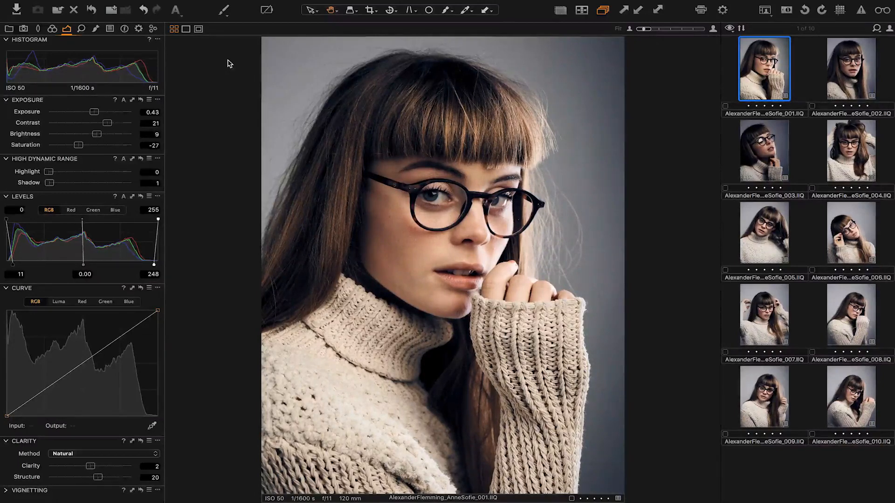
Crop the first portrait slightly inward on all sides at the original ratio and check the crop tool's settings.
{"action": "left_click", "coordinate": [370, 10]}
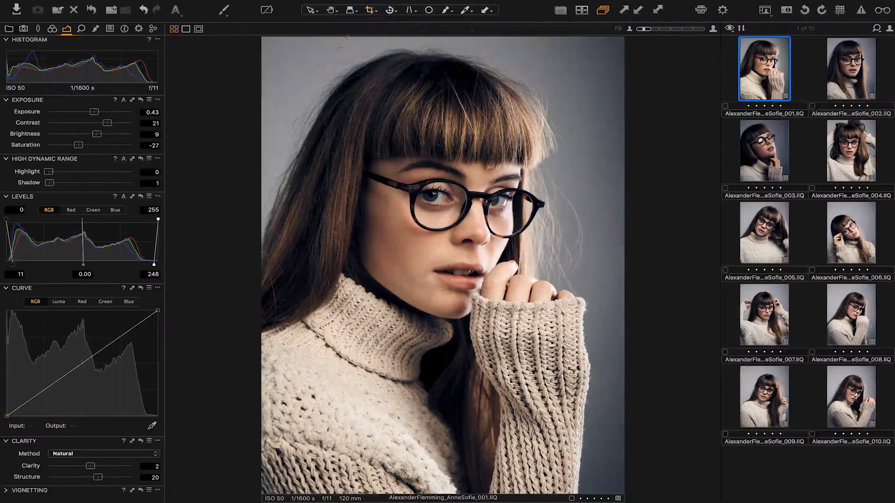
{"action": "left_click_drag", "start_coordinate": [281, 56], "coordinate": [575, 424]}
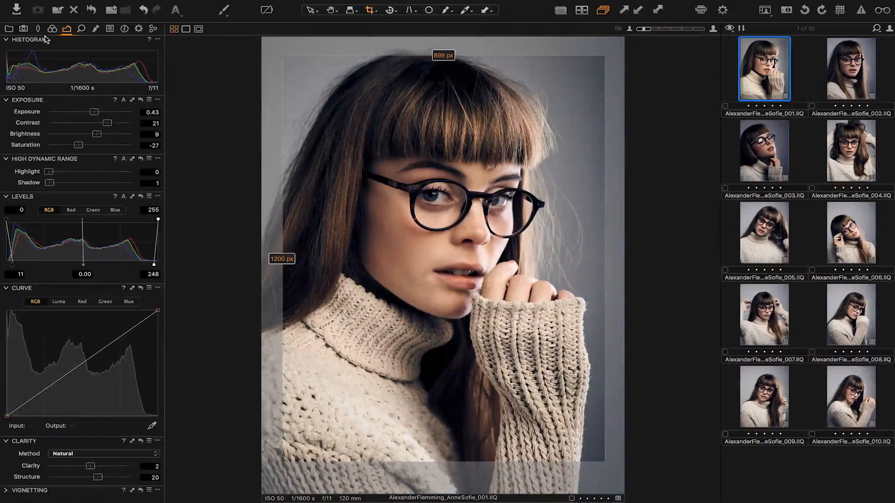
{"action": "left_click", "coordinate": [39, 30]}
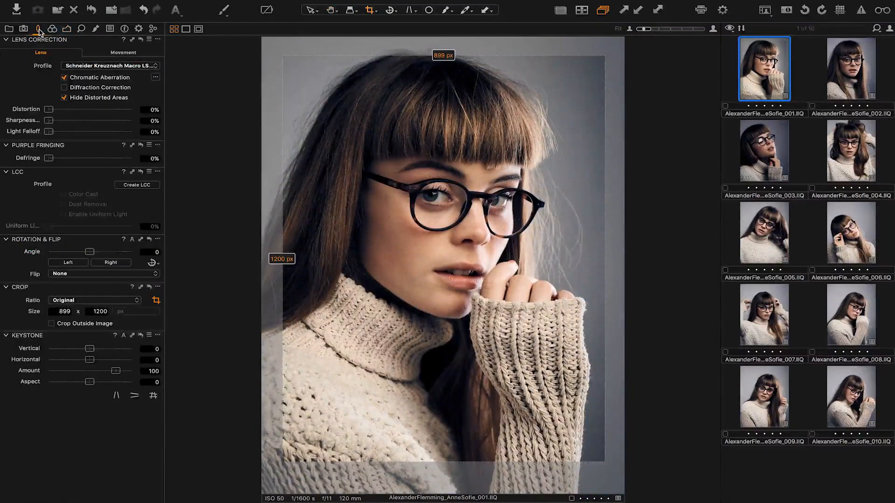
{"action": "left_click", "coordinate": [67, 29]}
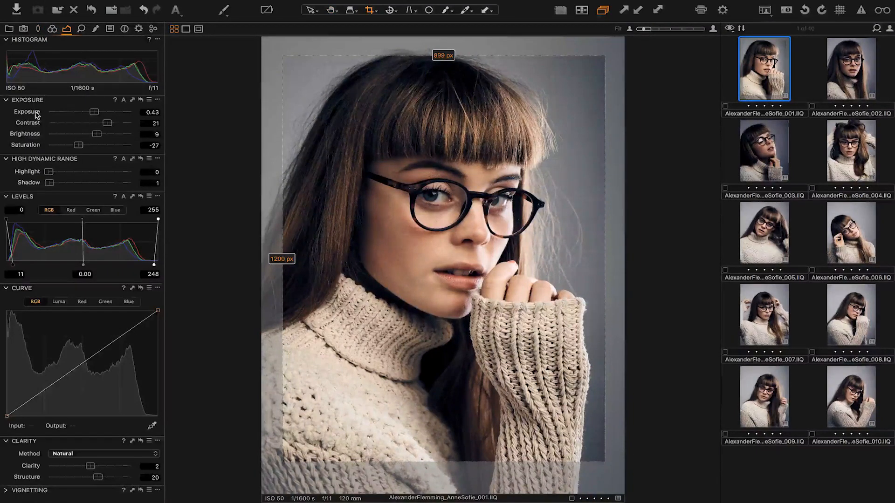
Examine the Exposure tool's reset, preset and additional options.
{"action": "left_click", "coordinate": [141, 101]}
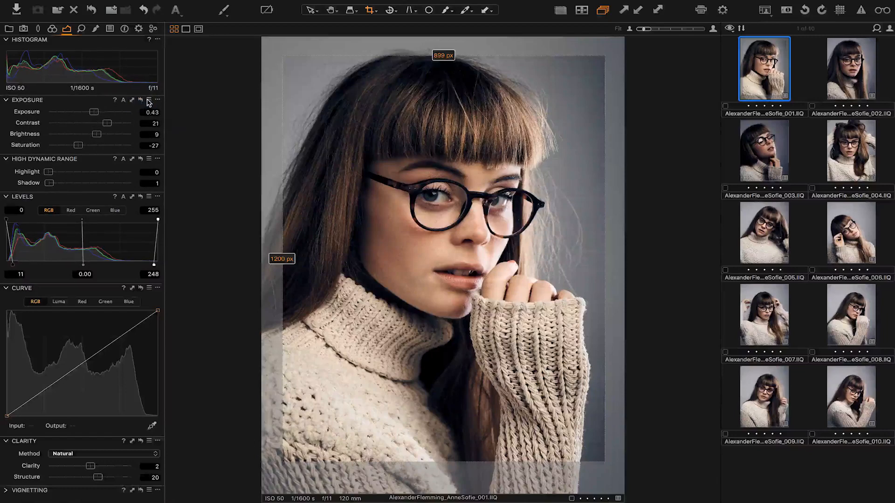
{"action": "left_click", "coordinate": [148, 100]}
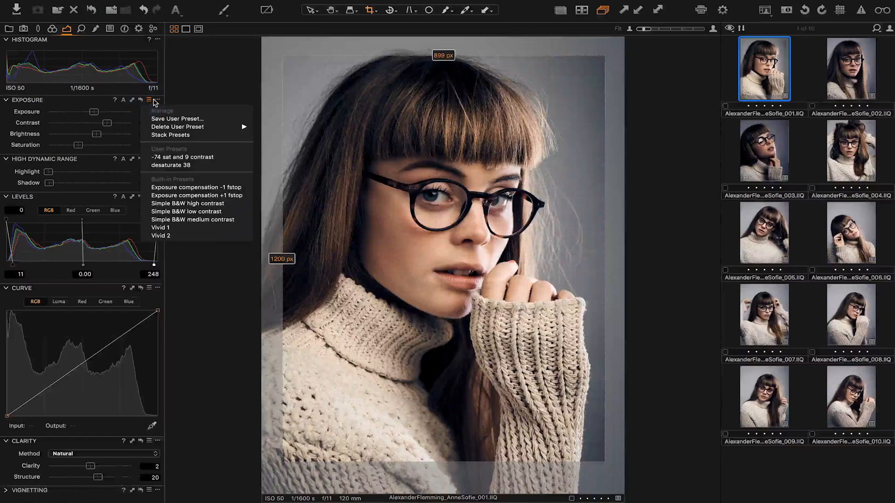
{"action": "left_click", "coordinate": [157, 101]}
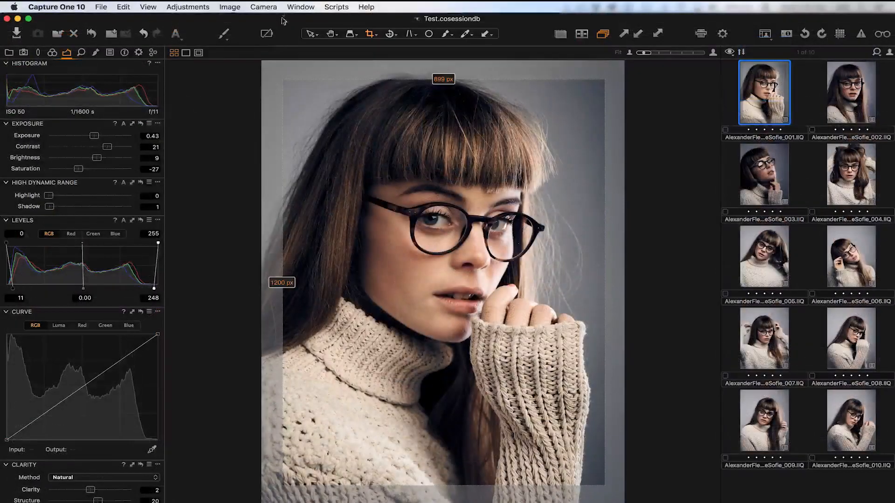
Open a separate viewer window for the portrait, and close it again.
{"action": "left_click", "coordinate": [294, 7]}
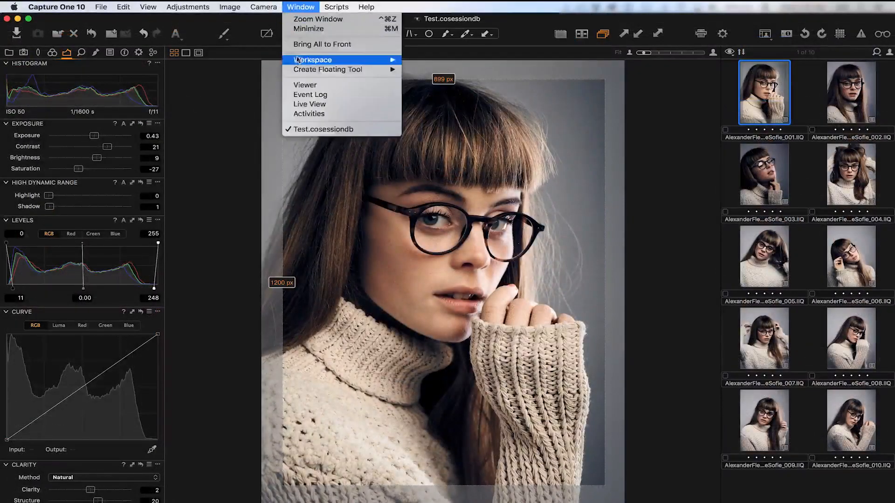
{"action": "left_click", "coordinate": [304, 85]}
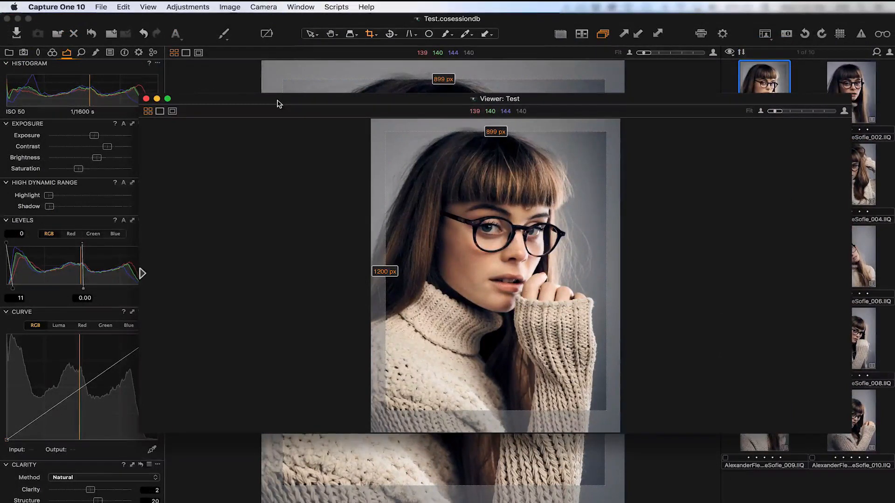
{"action": "left_click", "coordinate": [143, 274]}
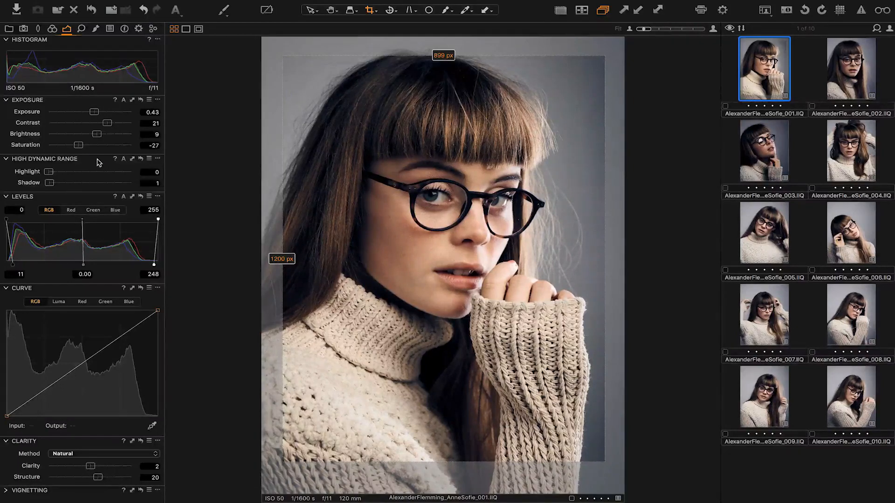
Move the High Dynamic Range tool above the Exposure tool and remove it from the Exposure tool tab.
{"action": "left_click_drag", "start_coordinate": [102, 159], "coordinate": [102, 106]}
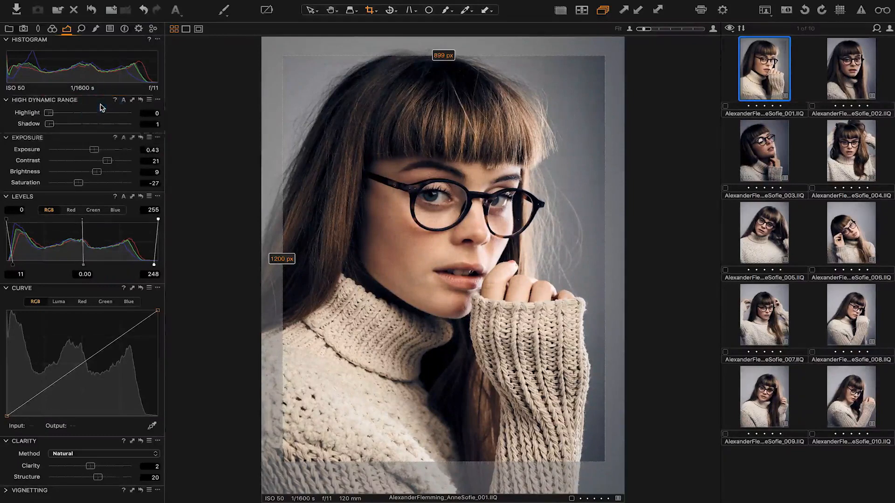
{"action": "left_click", "coordinate": [159, 100]}
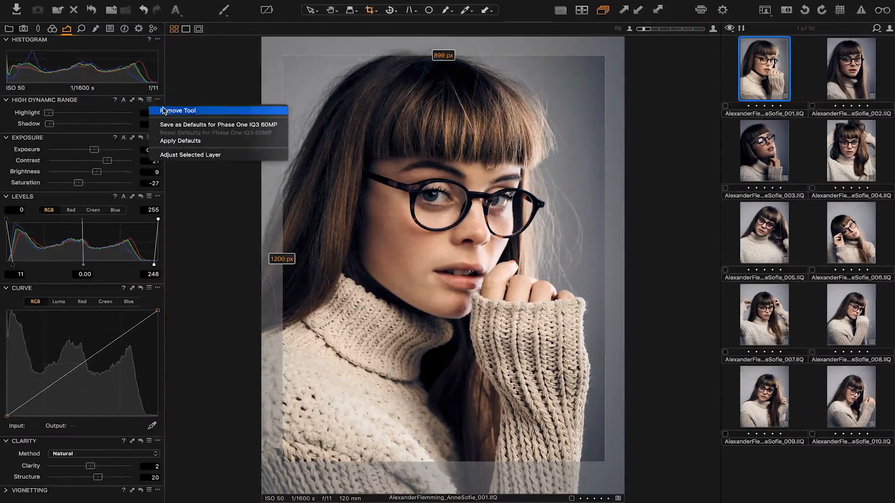
{"action": "left_click", "coordinate": [165, 111]}
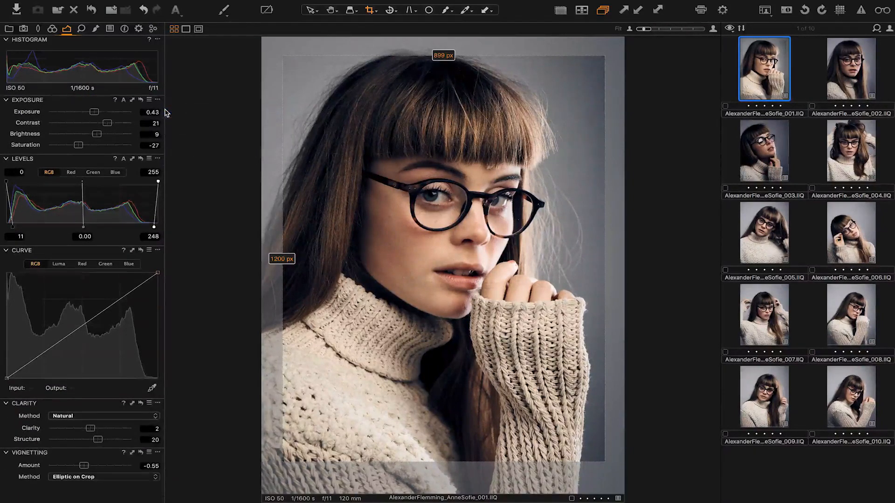
Add the High Dynamic Range tool back to the Exposure tool tab and place it directly below the Exposure tool.
{"action": "right_click", "coordinate": [102, 151]}
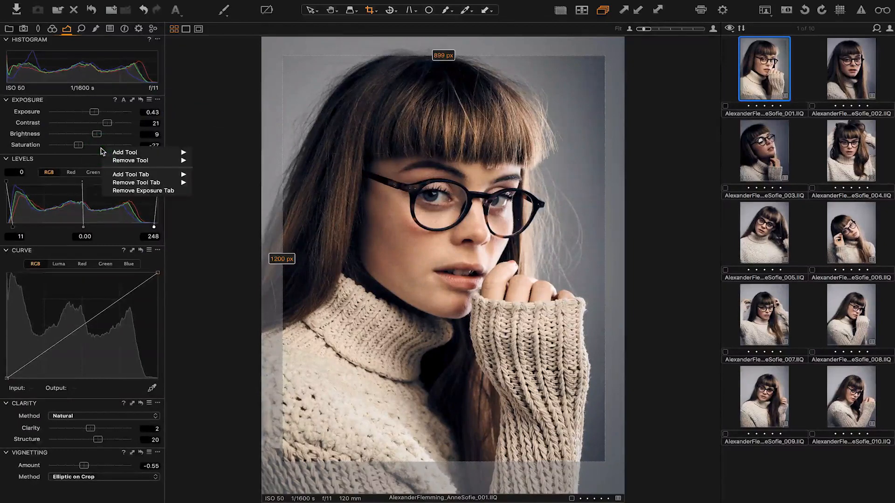
{"action": "mouse_move", "coordinate": [126, 152]}
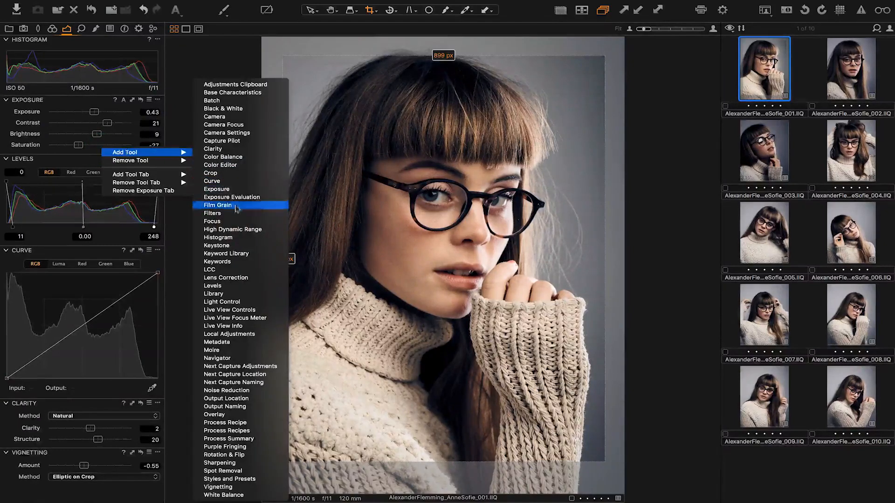
{"action": "left_click", "coordinate": [248, 230]}
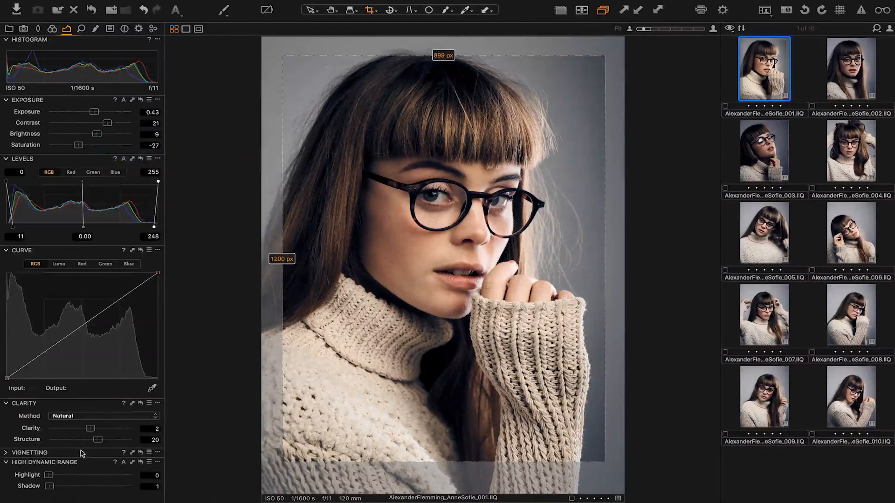
{"action": "left_click_drag", "start_coordinate": [85, 464], "coordinate": [98, 178]}
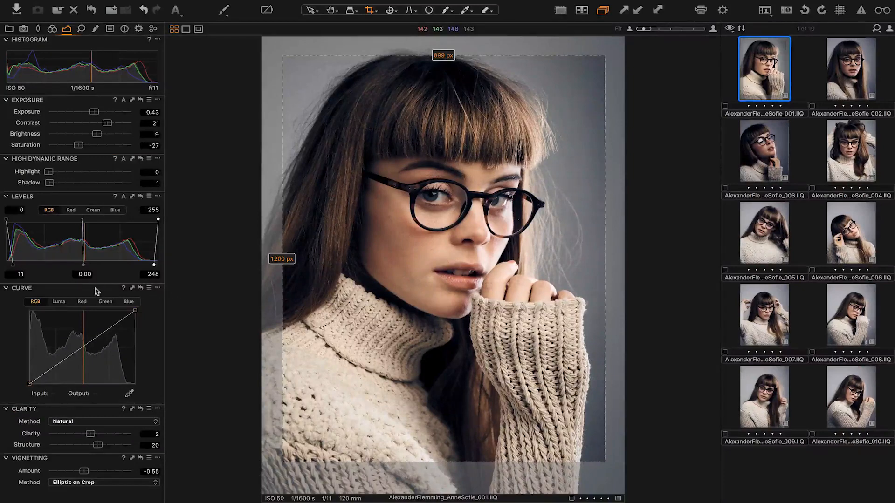
Detach the Curve tool as a floating panel over the viewer and enlarge it considerably.
{"action": "left_click_drag", "start_coordinate": [96, 289], "coordinate": [285, 140]}
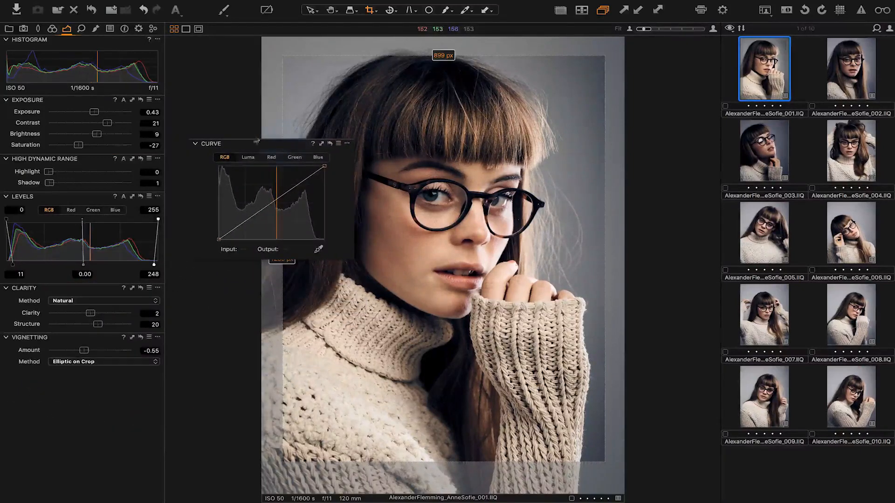
{"action": "left_click", "coordinate": [51, 29]}
{"action": "left_click", "coordinate": [67, 29]}
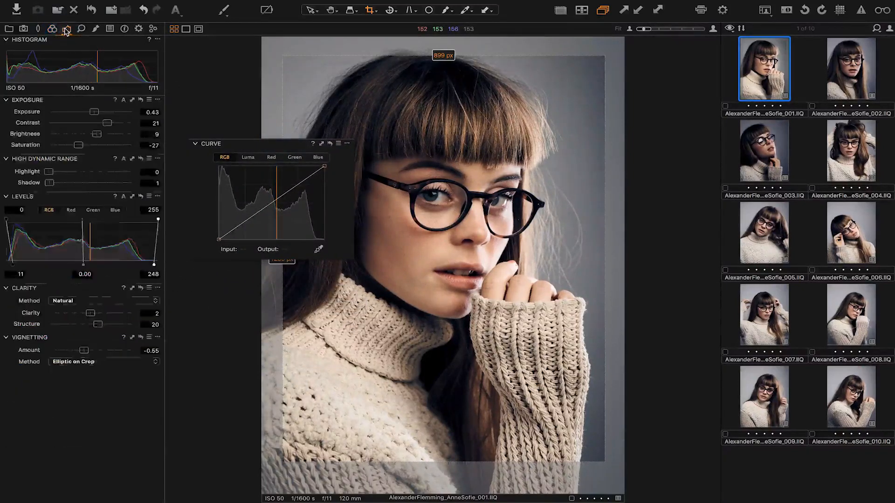
{"action": "left_click_drag", "start_coordinate": [255, 147], "coordinate": [243, 102]}
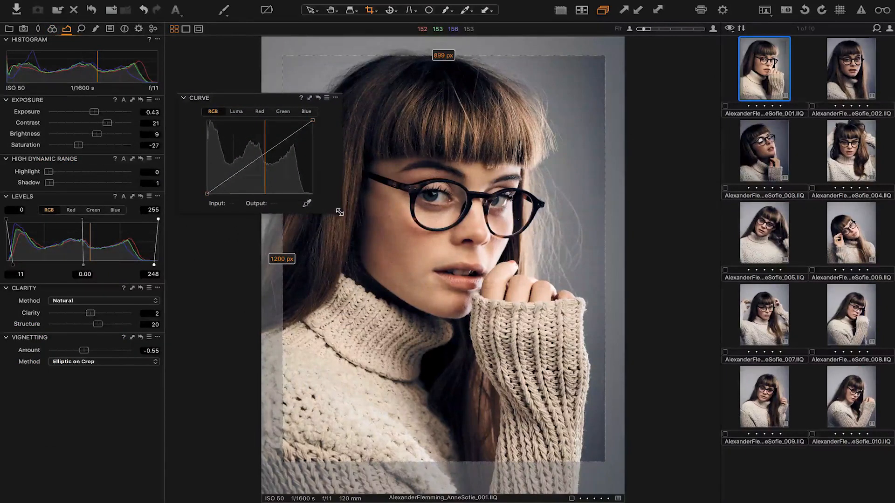
{"action": "left_click_drag", "start_coordinate": [340, 212], "coordinate": [578, 407]}
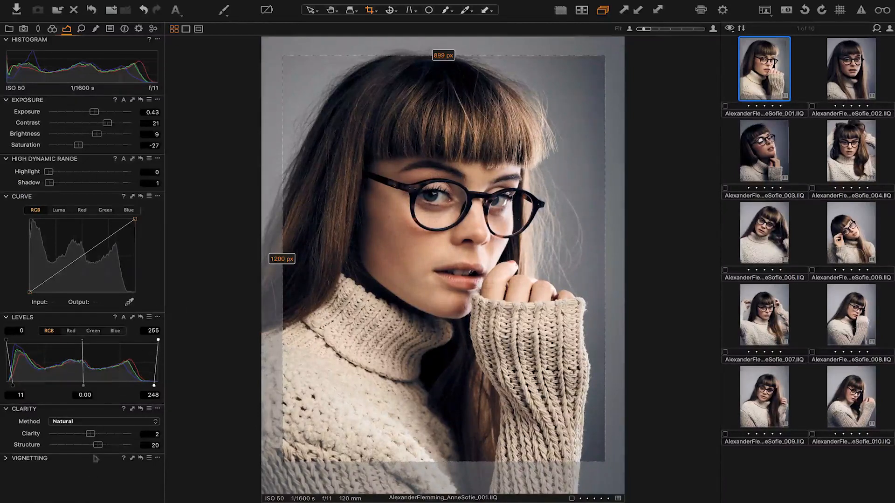
Add a second Curve tool at the end of the Exposure tool tab and set it to the Luma curve.
{"action": "right_click", "coordinate": [94, 479]}
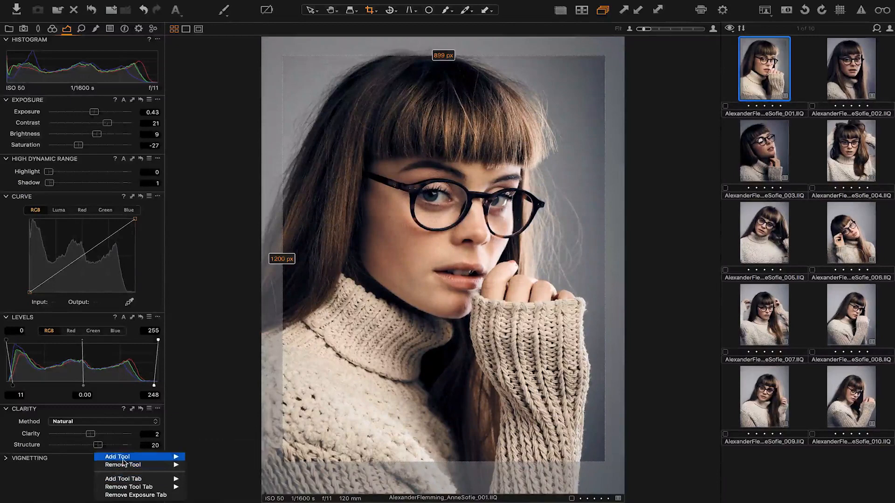
{"action": "mouse_move", "coordinate": [119, 457]}
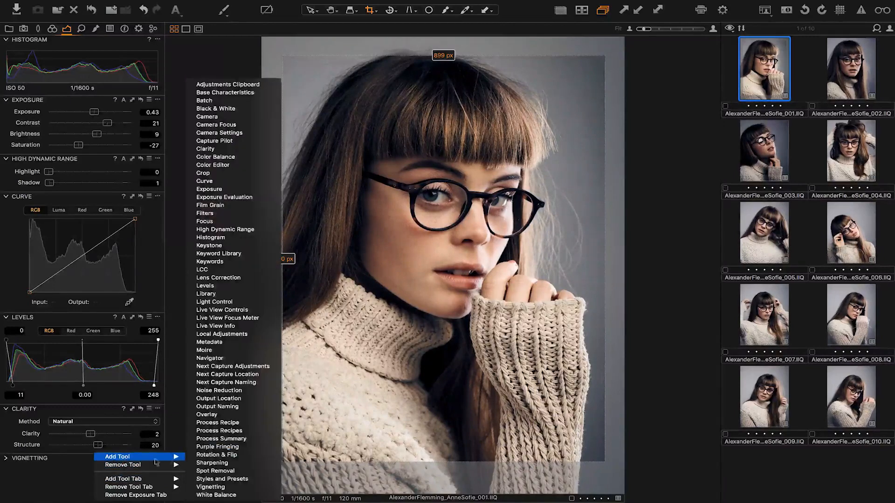
{"action": "left_click", "coordinate": [205, 181]}
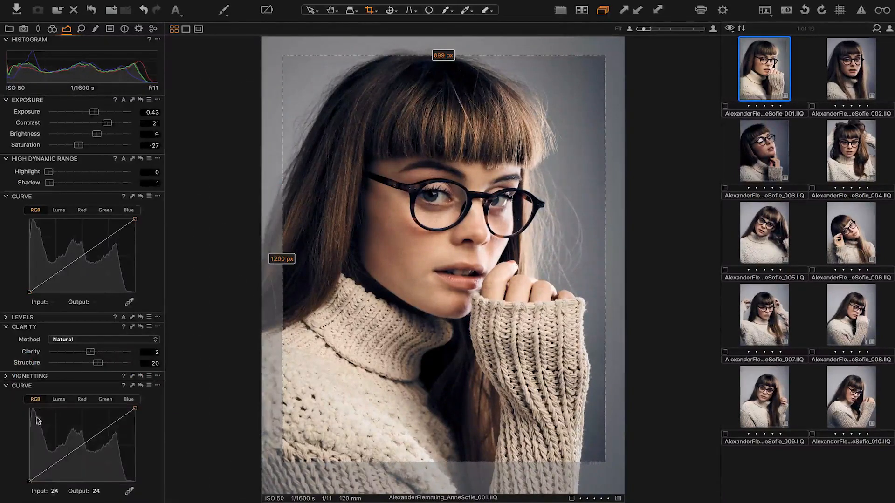
{"action": "left_click", "coordinate": [58, 399]}
Examine which tool tabs can be added, including the custom tool tab option, without adding one.
{"action": "left_click", "coordinate": [105, 28]}
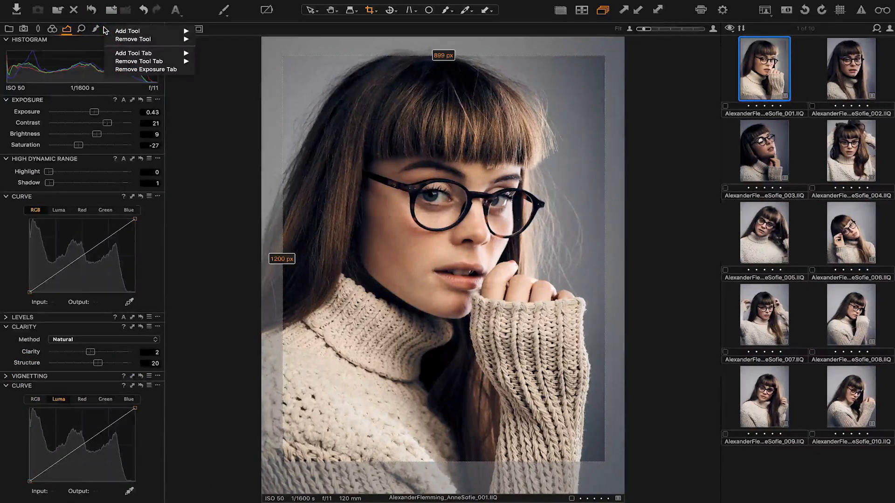
{"action": "mouse_move", "coordinate": [137, 55]}
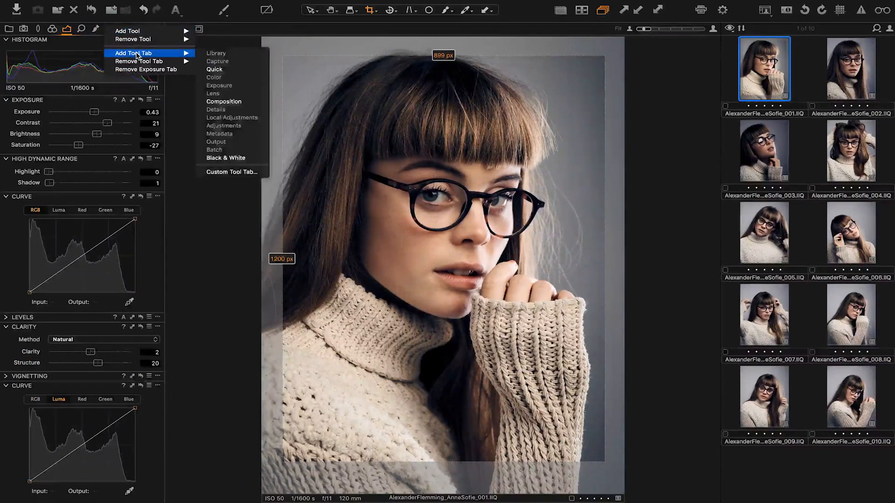
{"action": "left_click", "coordinate": [199, 6]}
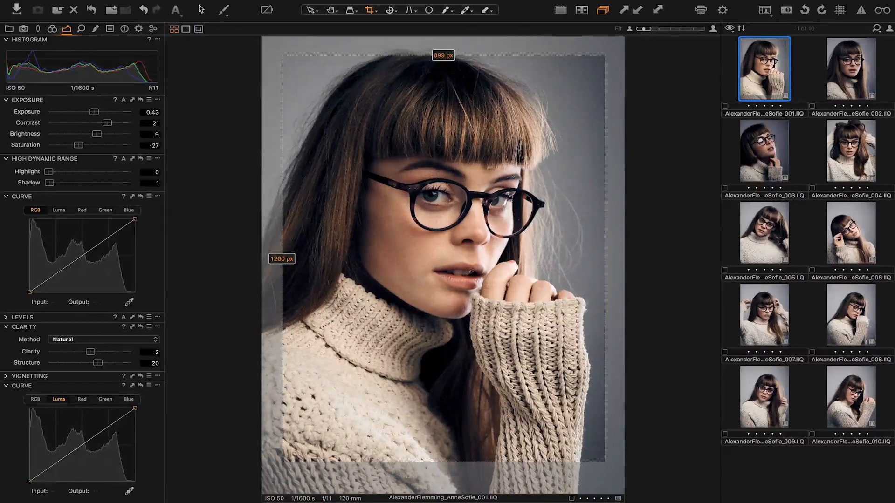
Customize the toolbar by removing the Variants, Organize, Rotate and Copy and Apply items.
{"action": "right_click", "coordinate": [199, 5]}
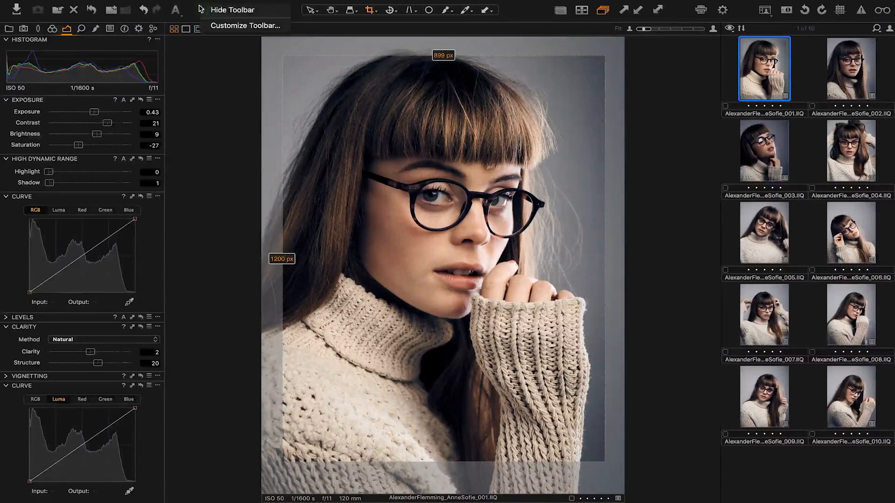
{"action": "left_click", "coordinate": [223, 23]}
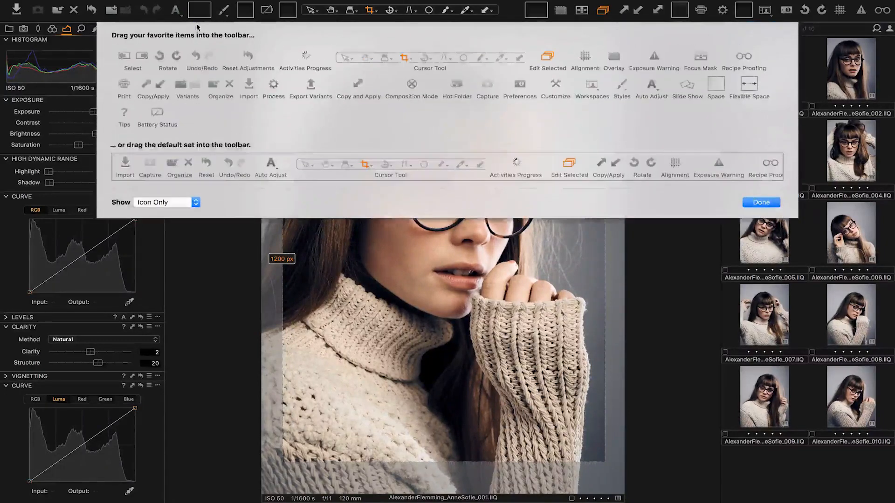
{"action": "left_click_drag", "start_coordinate": [121, 19], "coordinate": [105, 52]}
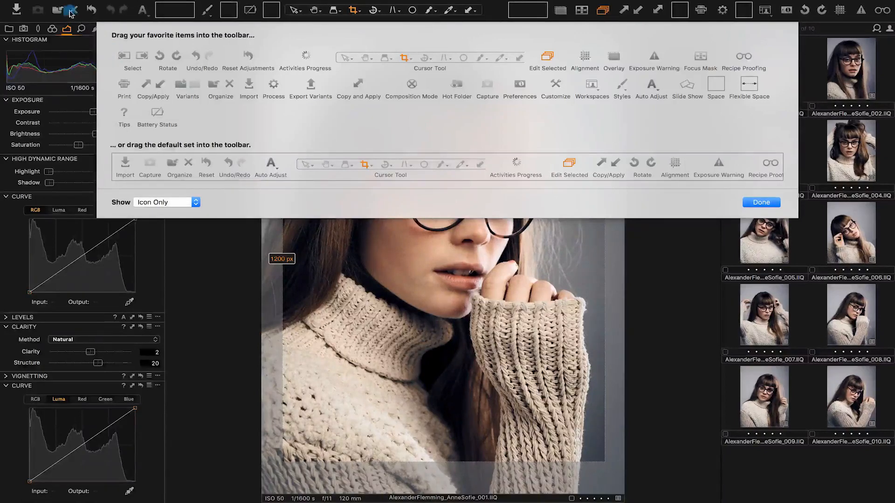
{"action": "left_click_drag", "start_coordinate": [65, 10], "coordinate": [77, 59]}
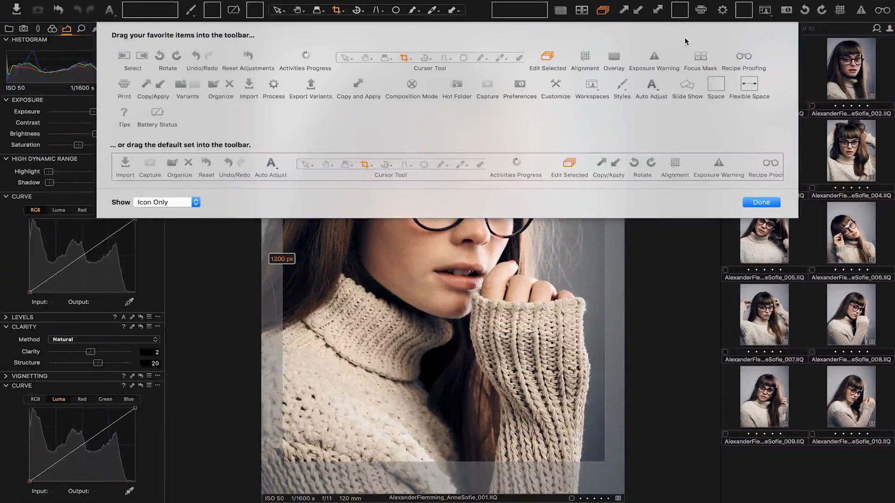
{"action": "left_click_drag", "start_coordinate": [813, 10], "coordinate": [813, 75]}
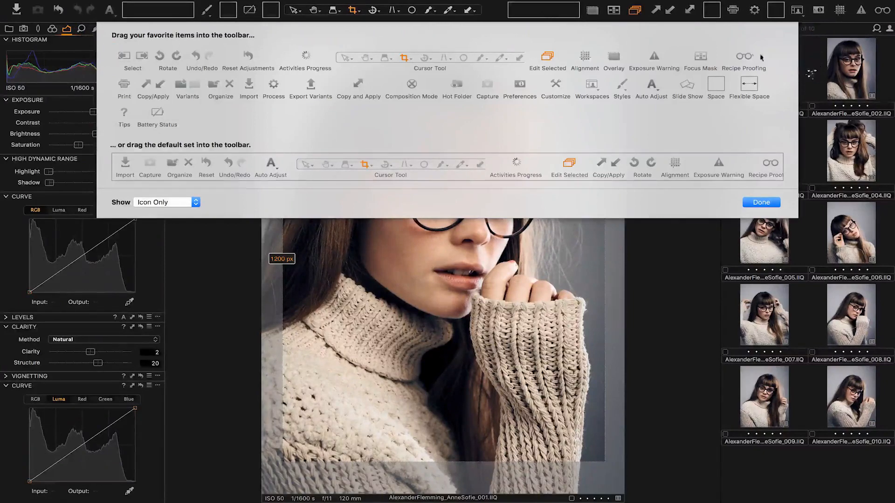
{"action": "left_click_drag", "start_coordinate": [691, 50], "coordinate": [636, 44]}
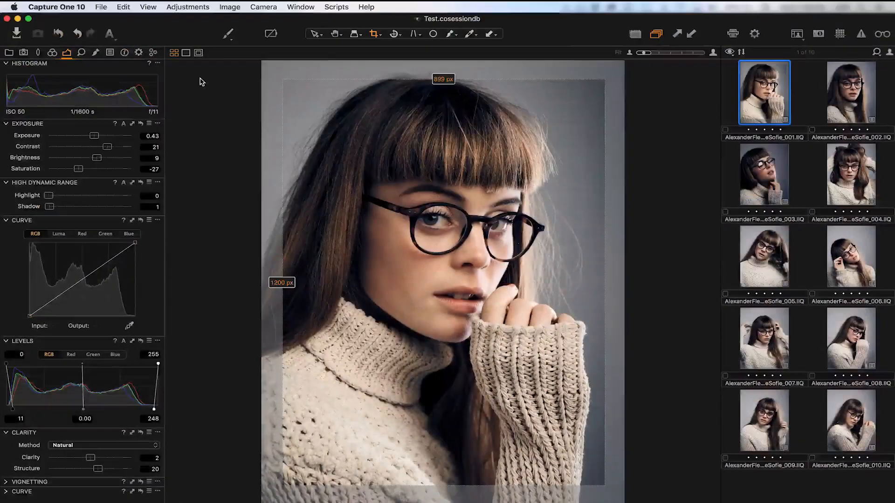
Save the current interface layout as a workspace named "POCP Example".
{"action": "left_click", "coordinate": [308, 6]}
{"action": "mouse_move", "coordinate": [329, 61]}
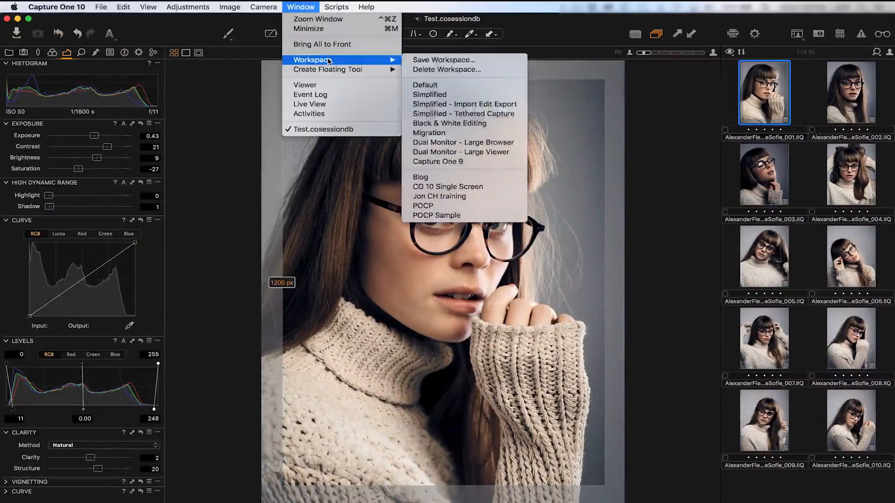
{"action": "left_click", "coordinate": [432, 60]}
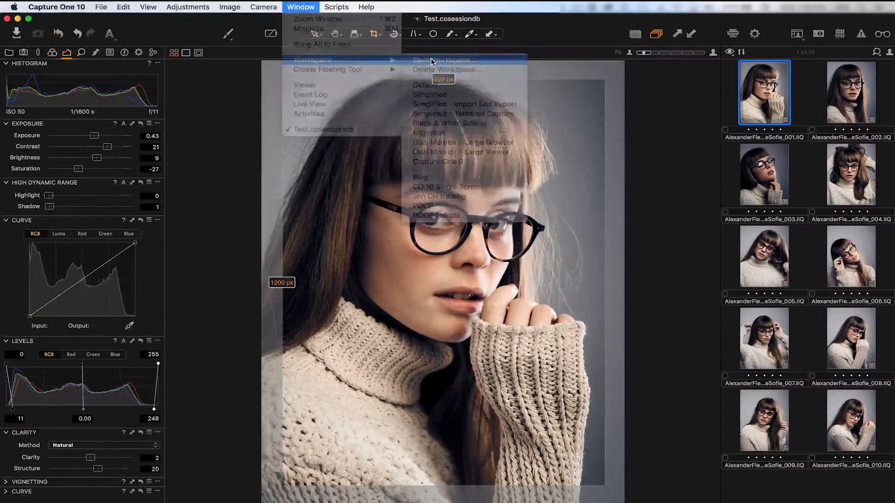
{"action": "type", "text": "POCP Example"}
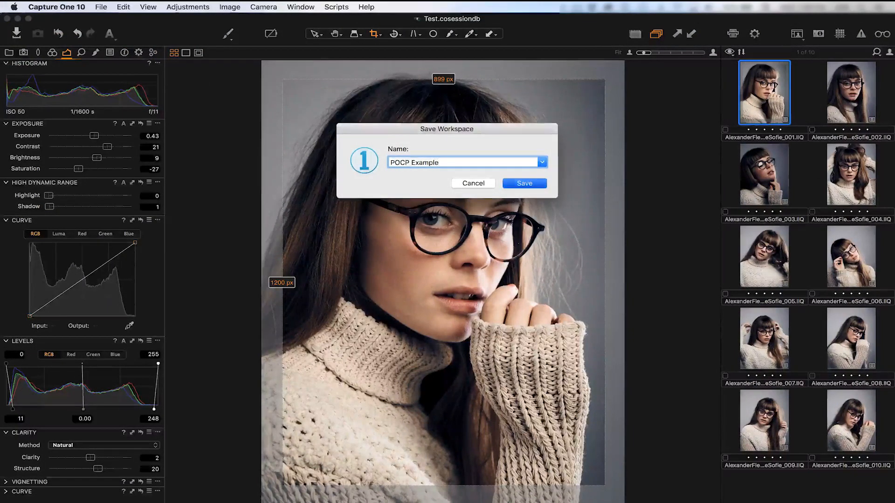
{"action": "key", "text": "Return"}
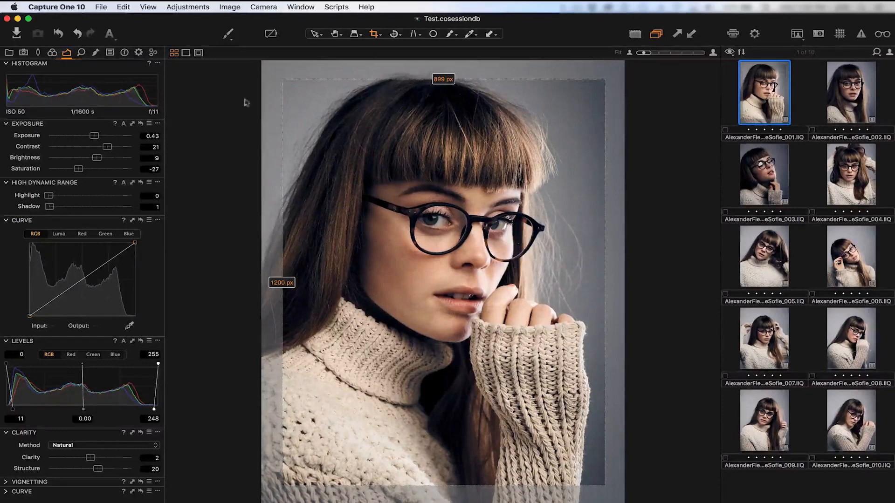
Switch the interface to the Default workspace.
{"action": "left_click", "coordinate": [296, 6]}
{"action": "mouse_move", "coordinate": [317, 61]}
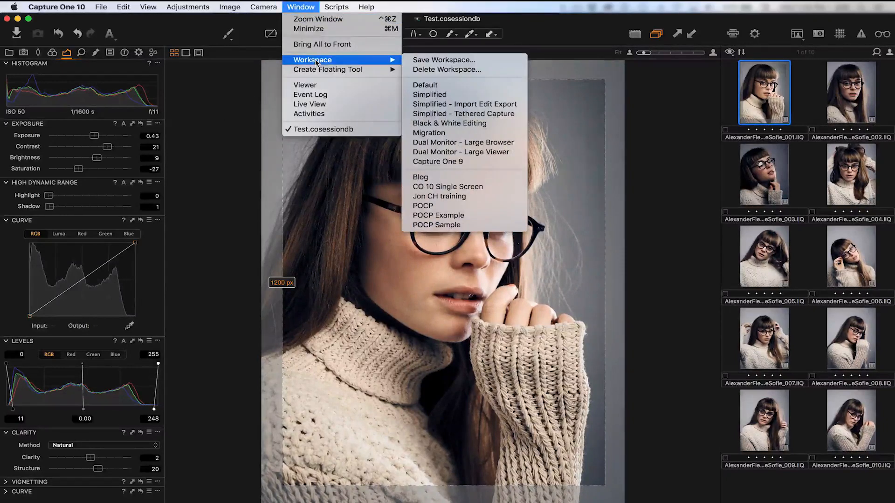
{"action": "left_click", "coordinate": [418, 84]}
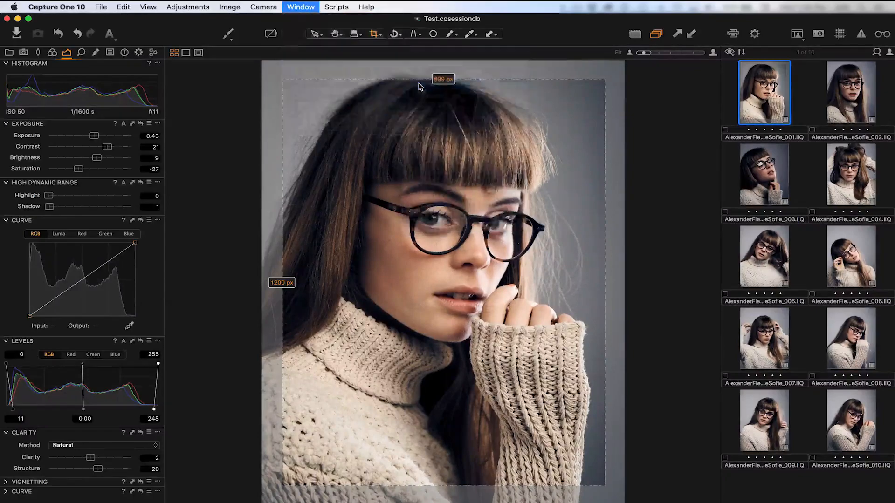